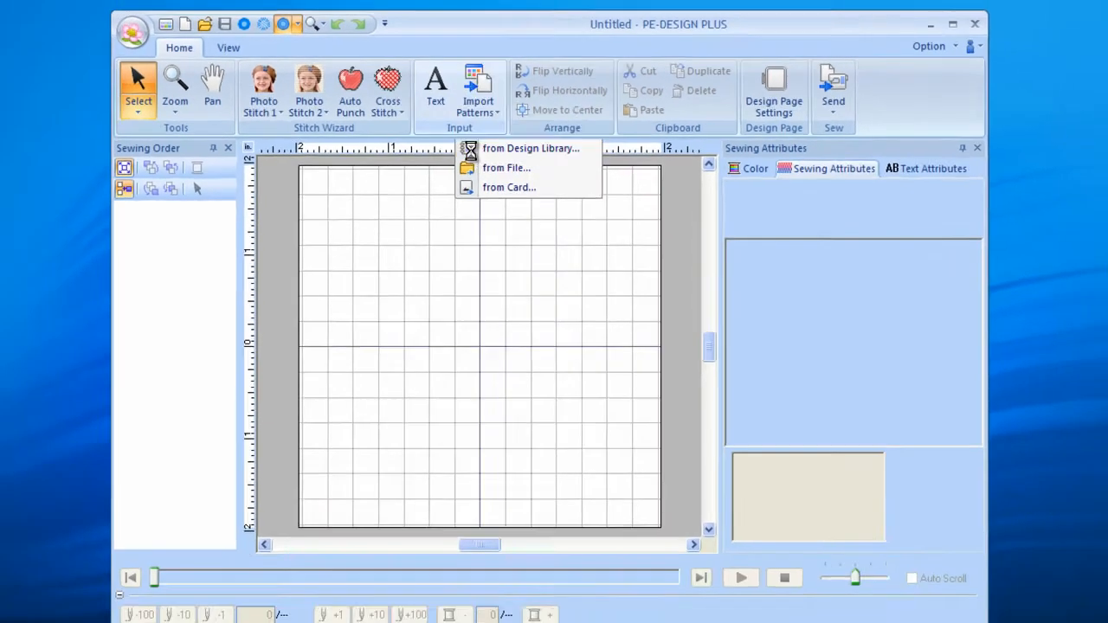
Open pattern import from the Design Library and browse the Floral category down to its last designs
click(456, 180)
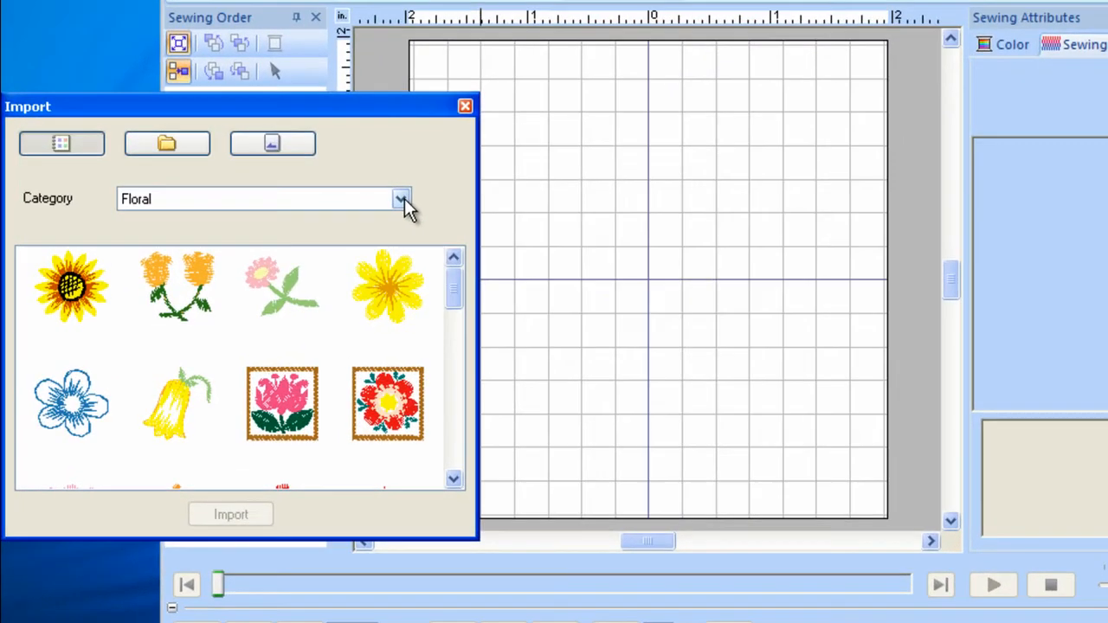
click(322, 257)
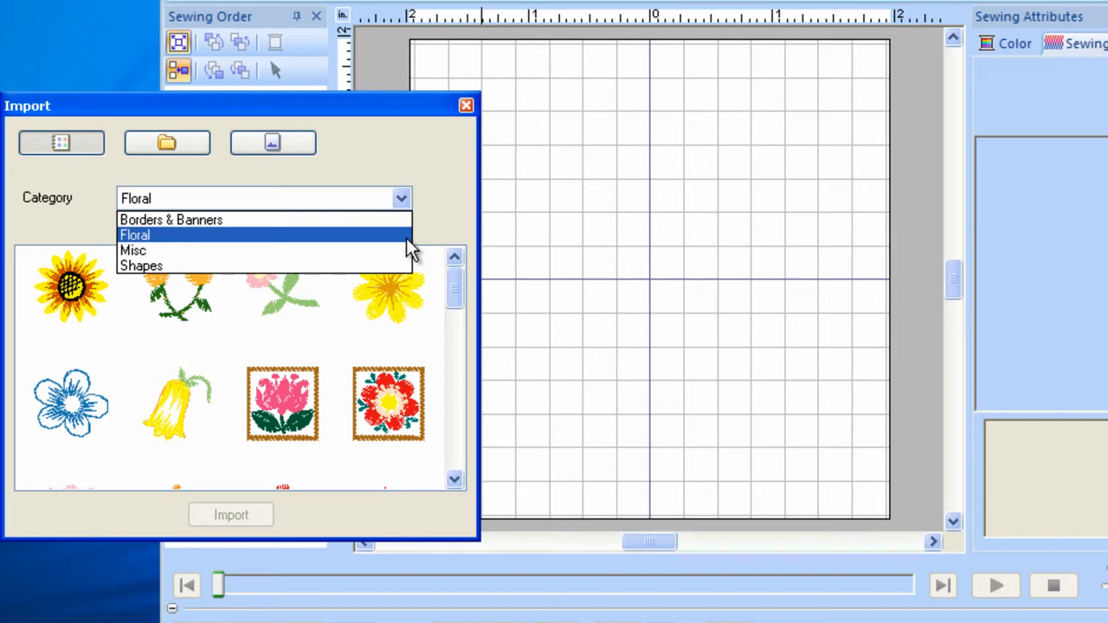
click(409, 238)
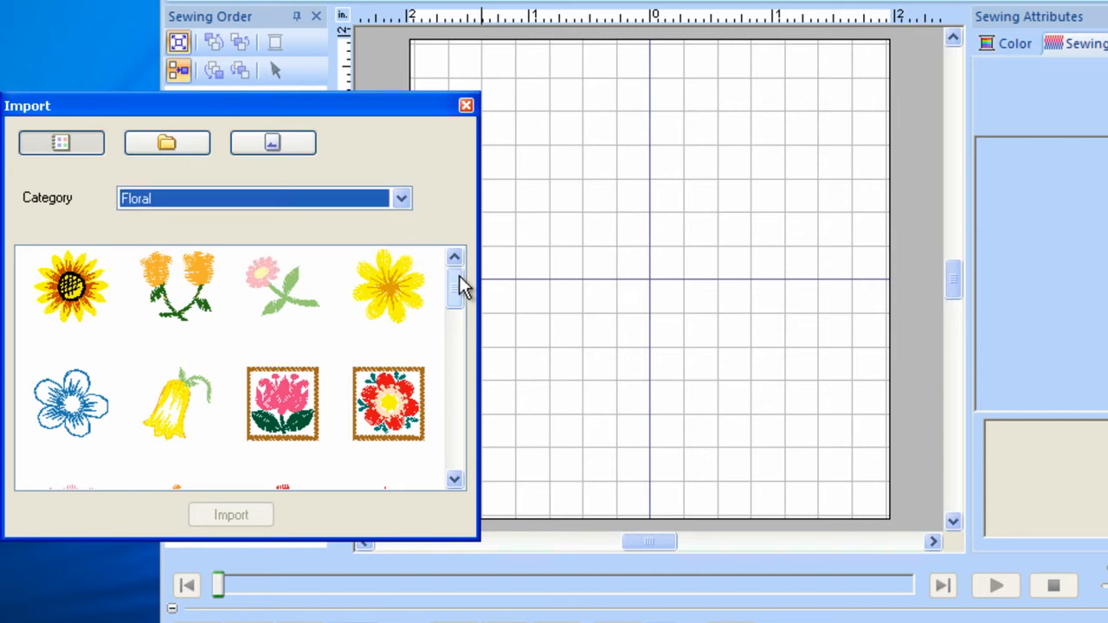
drag(457, 277, 462, 399)
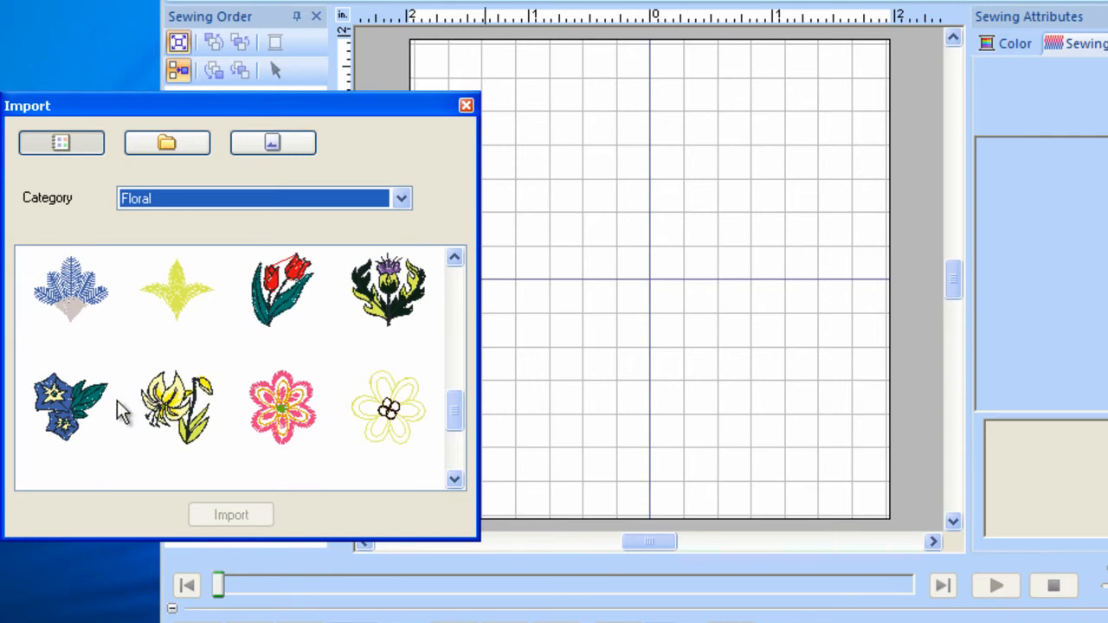
Try importing the blue two-flower design with green leaves twice, removing it from the page each time
click(68, 422)
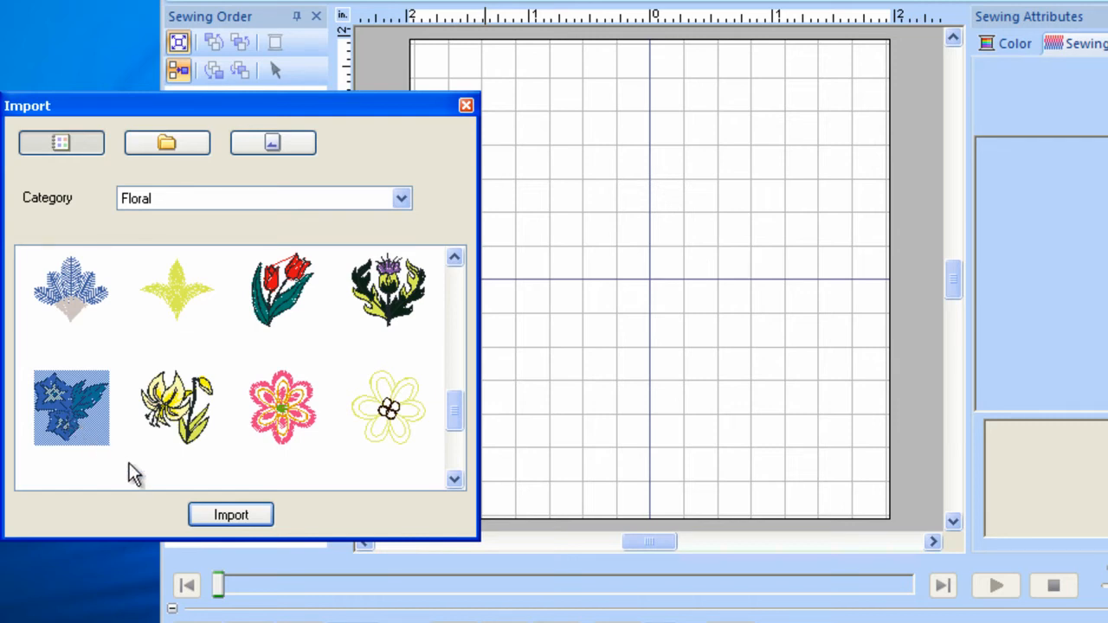
click(229, 522)
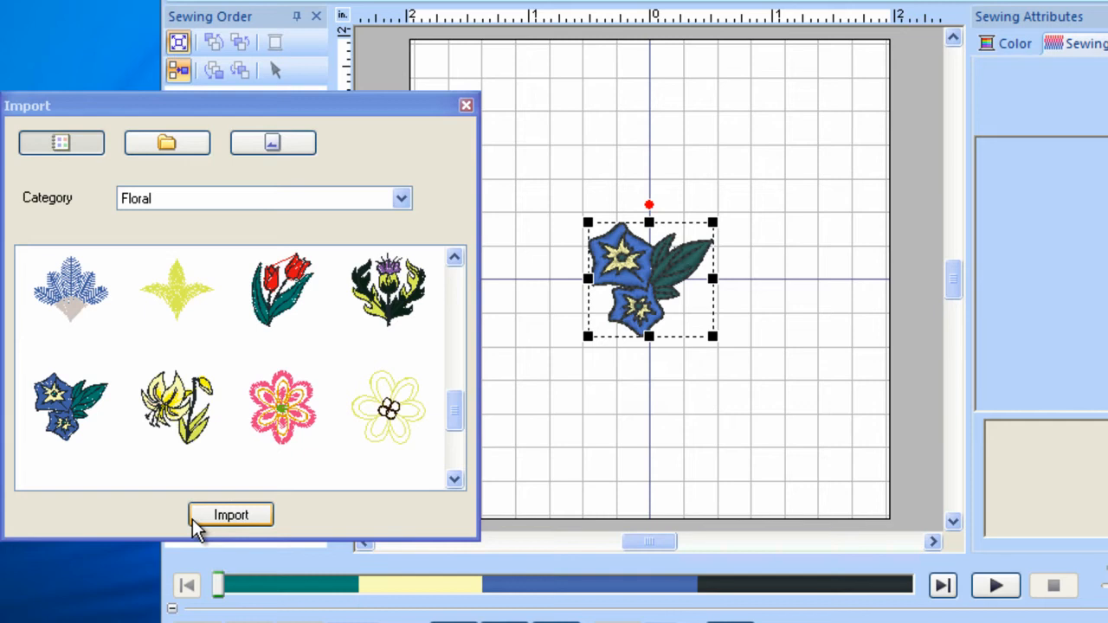
key(ctrl+z)
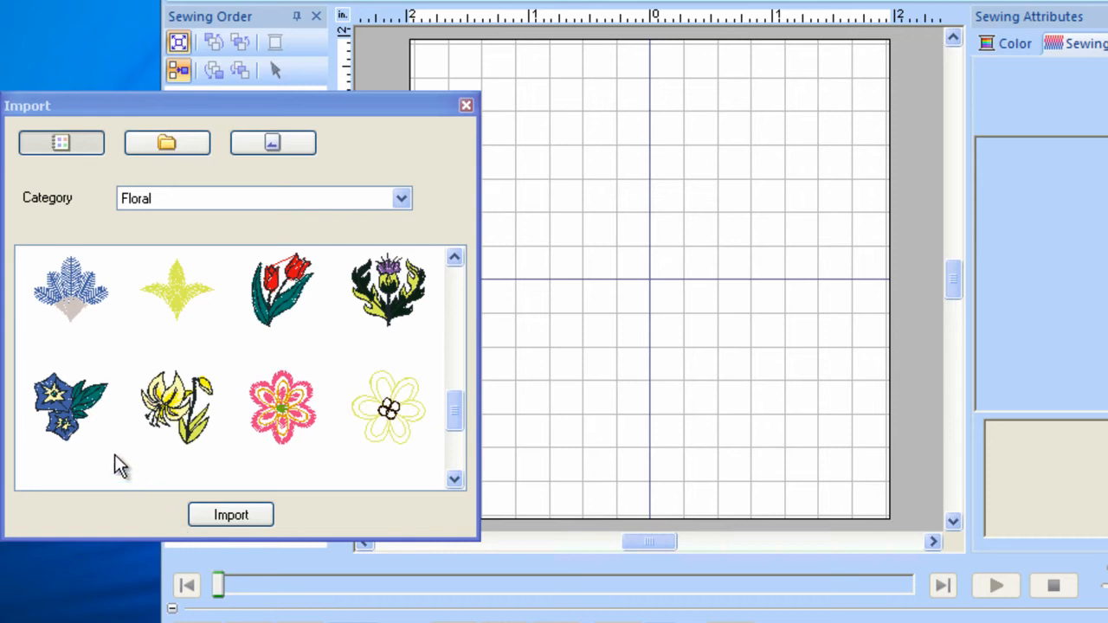
double_click(68, 404)
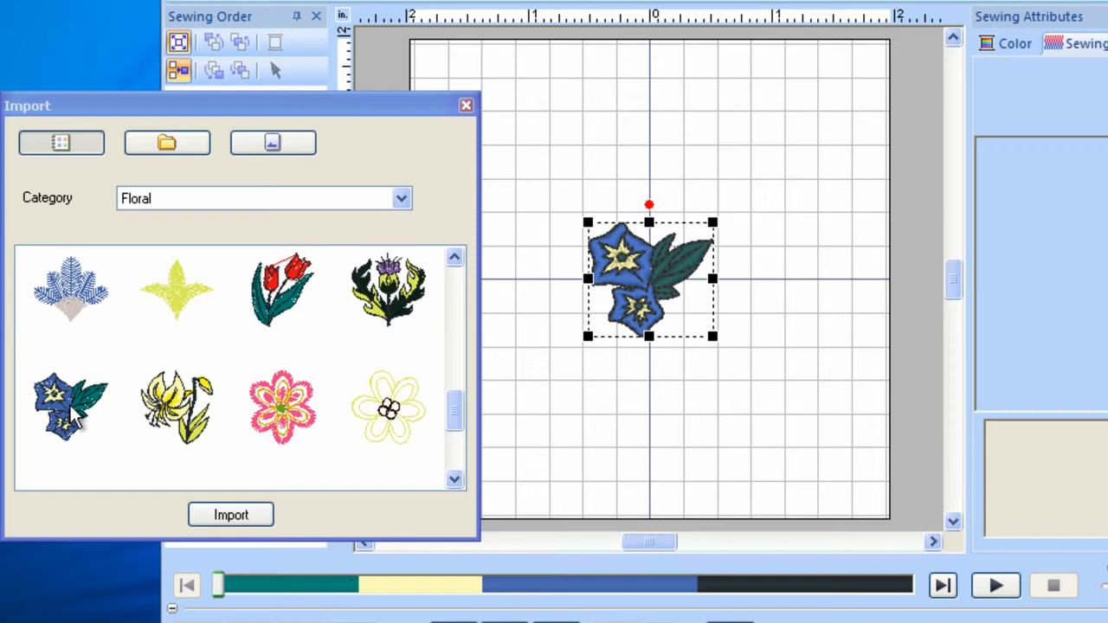
key(Delete)
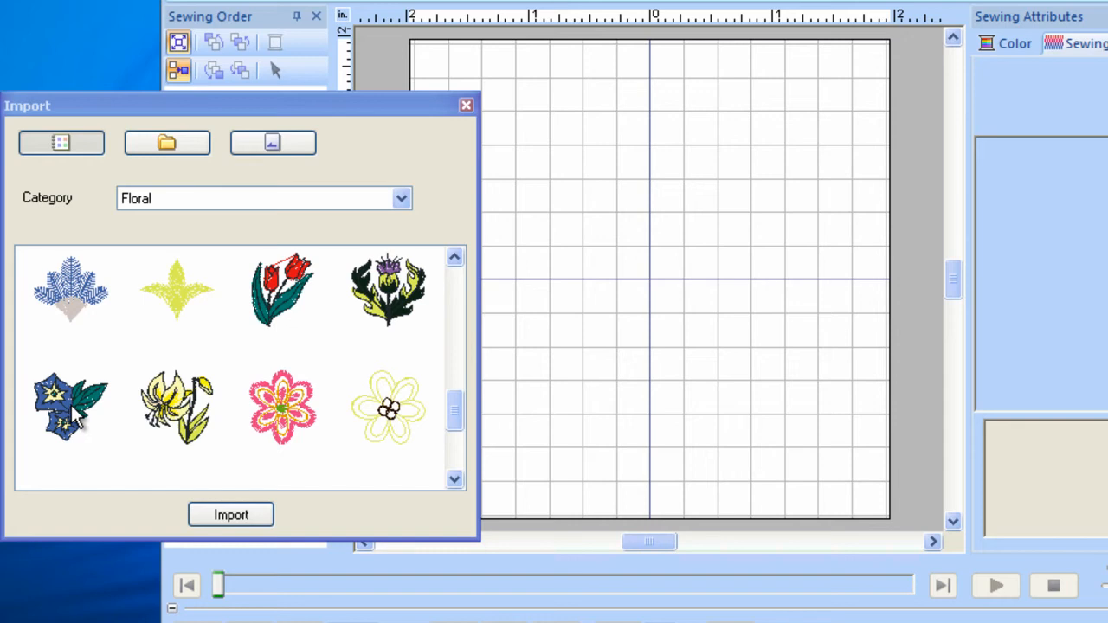
Place the blue two-flower design in the lower-right quadrant of the design page and close the import window
click(74, 413)
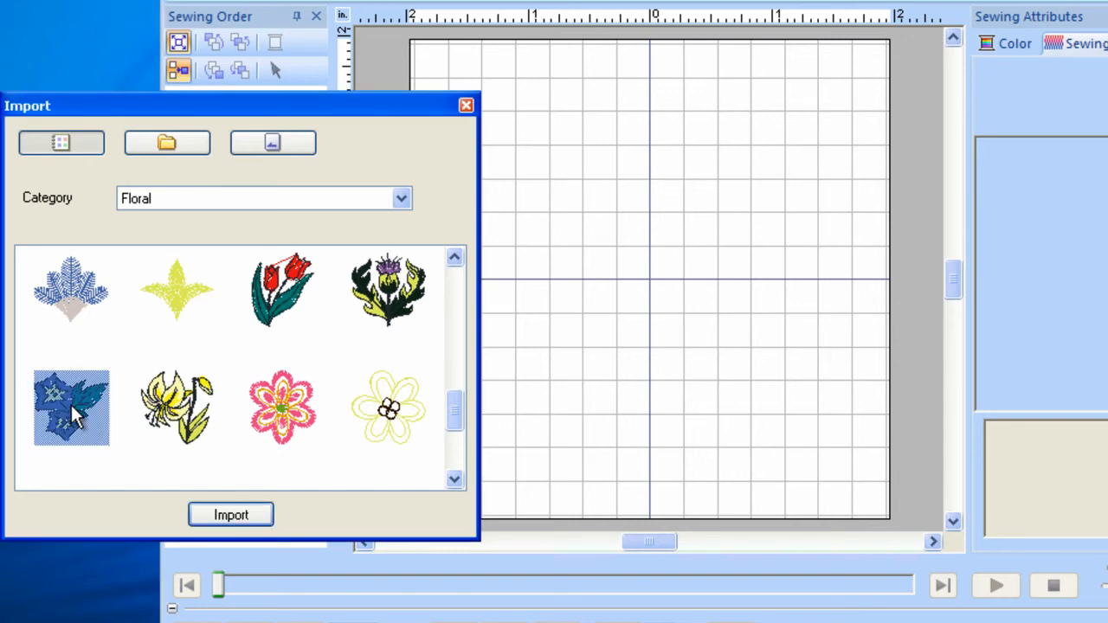
drag(70, 402, 728, 385)
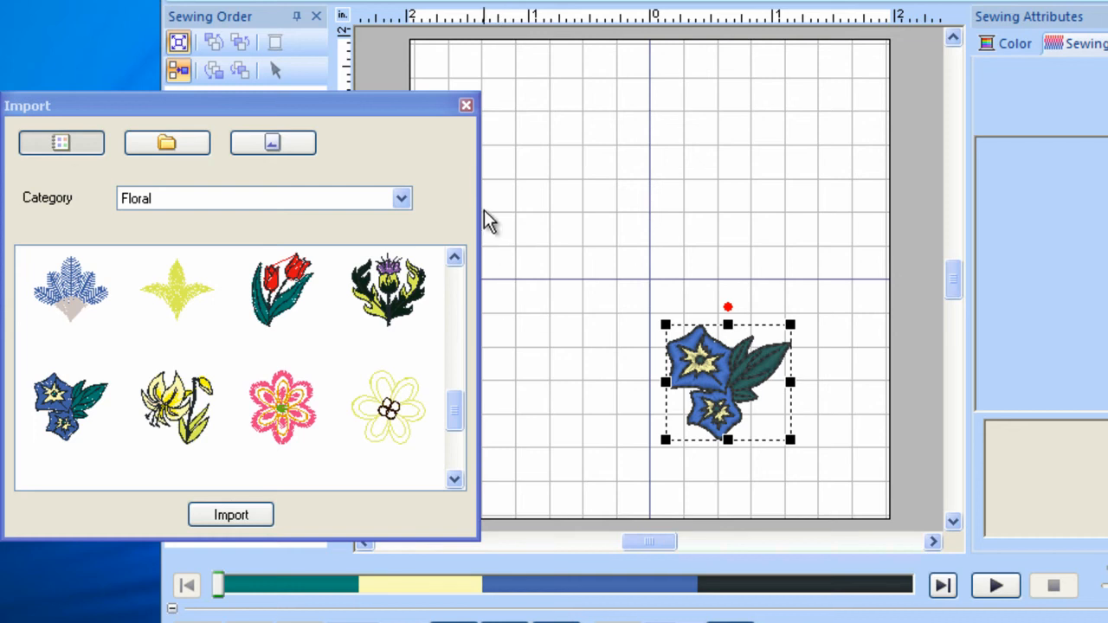
click(465, 107)
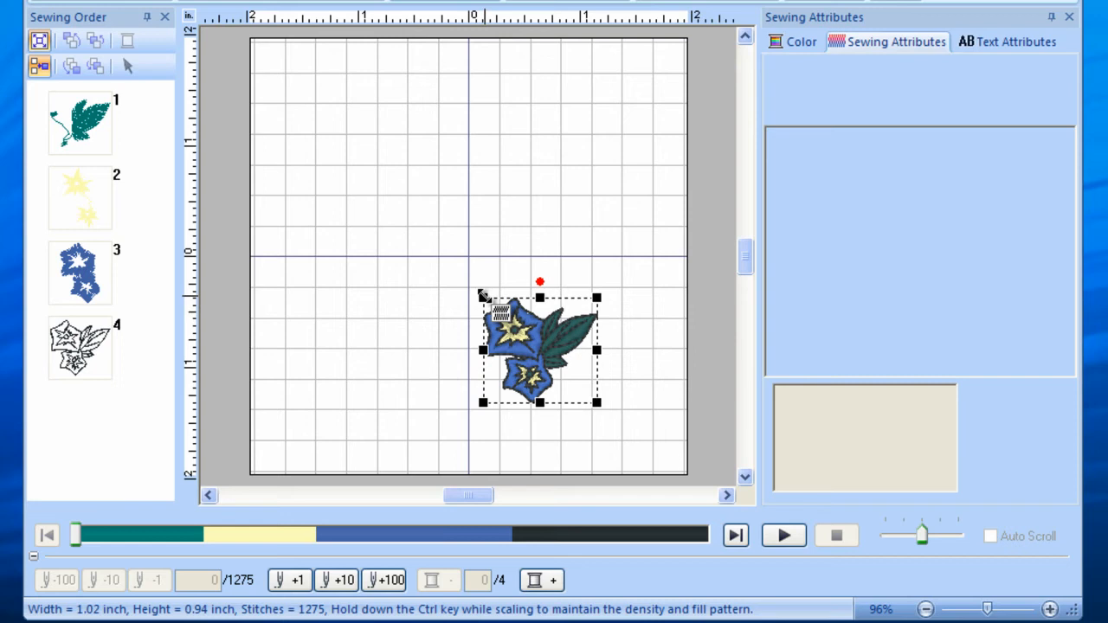
Enlarge the flower design to about 2.19 by 2.01 inches, using density-preserving scaling for the final enlargement, and rotate it slightly clockwise
drag(483, 295, 435, 245)
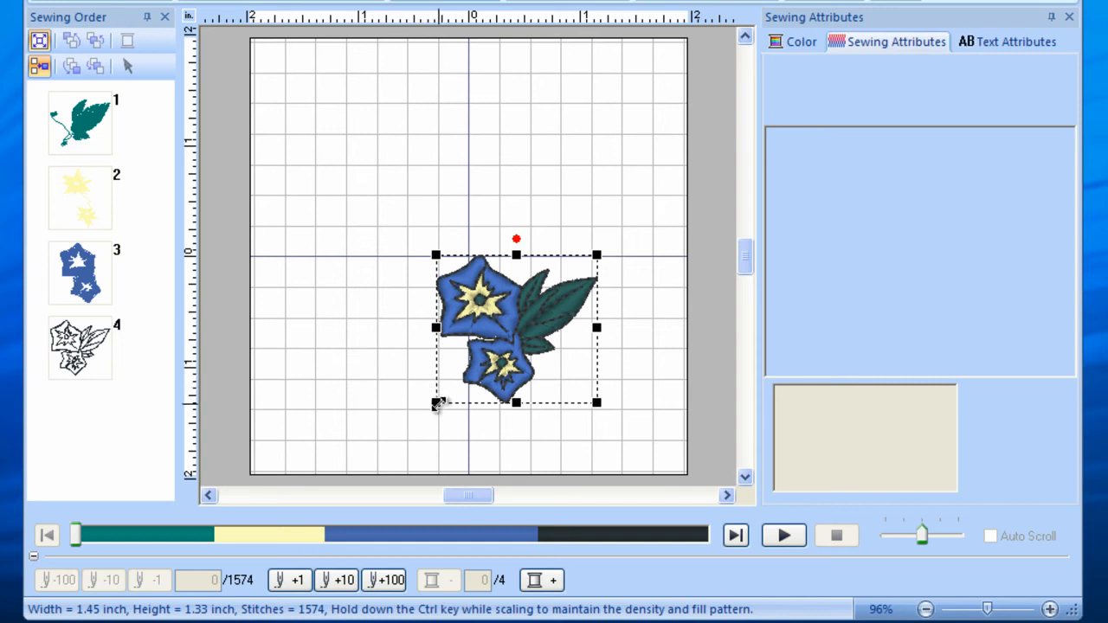
key(ctrl)
drag(437, 403, 391, 439)
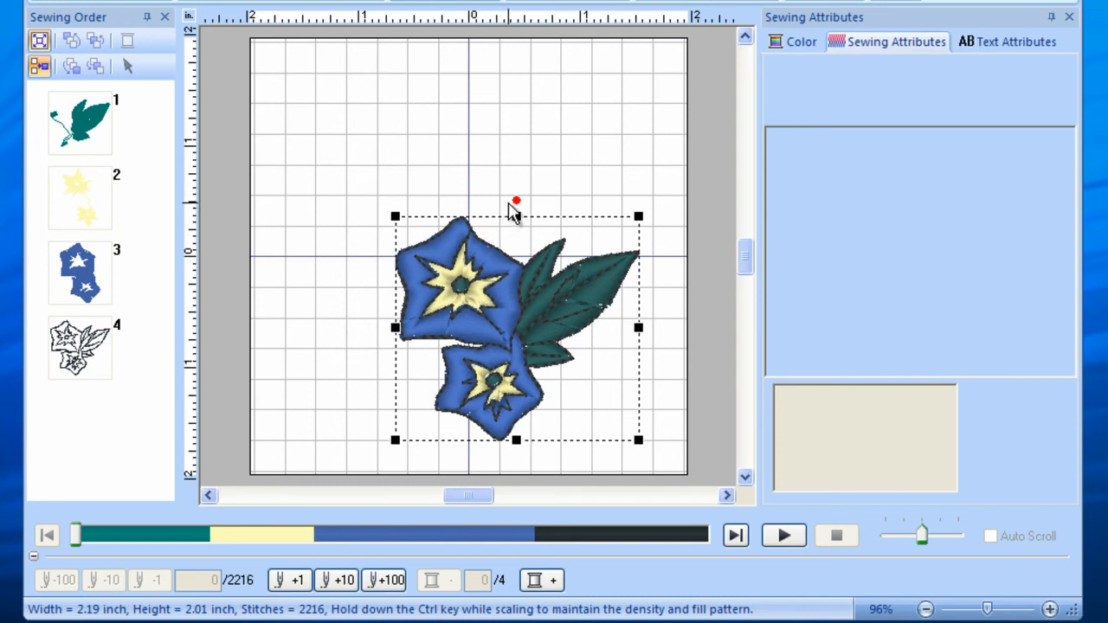
drag(515, 197, 561, 210)
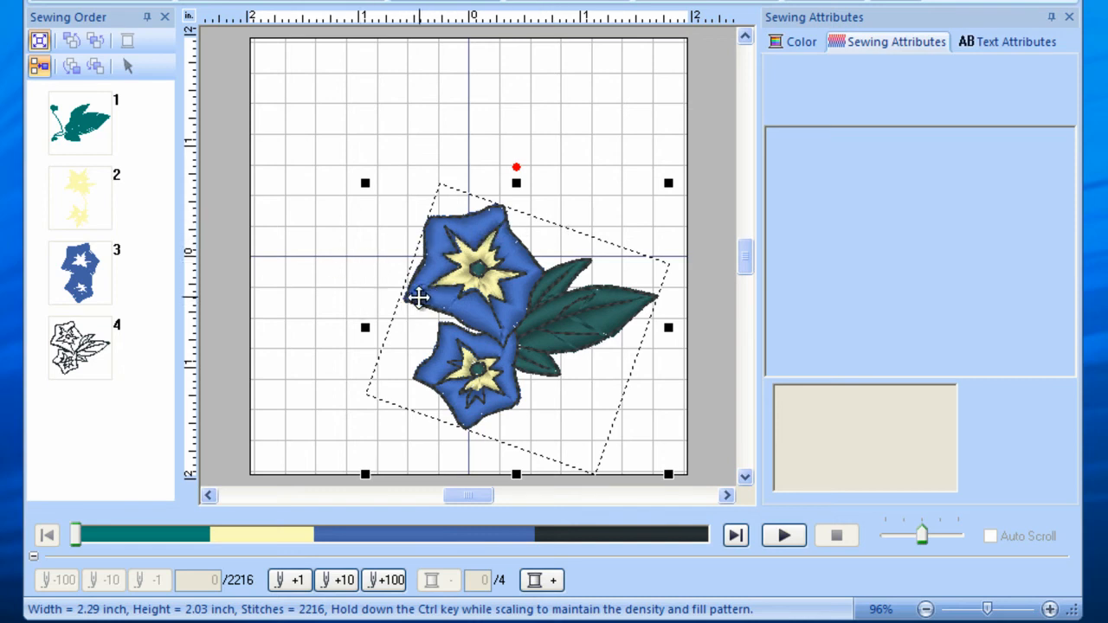
Recolour the blue petals with Brother Embroidery 086 Deep Rose and switch the thread chart to Robison Anton Rayon
click(83, 296)
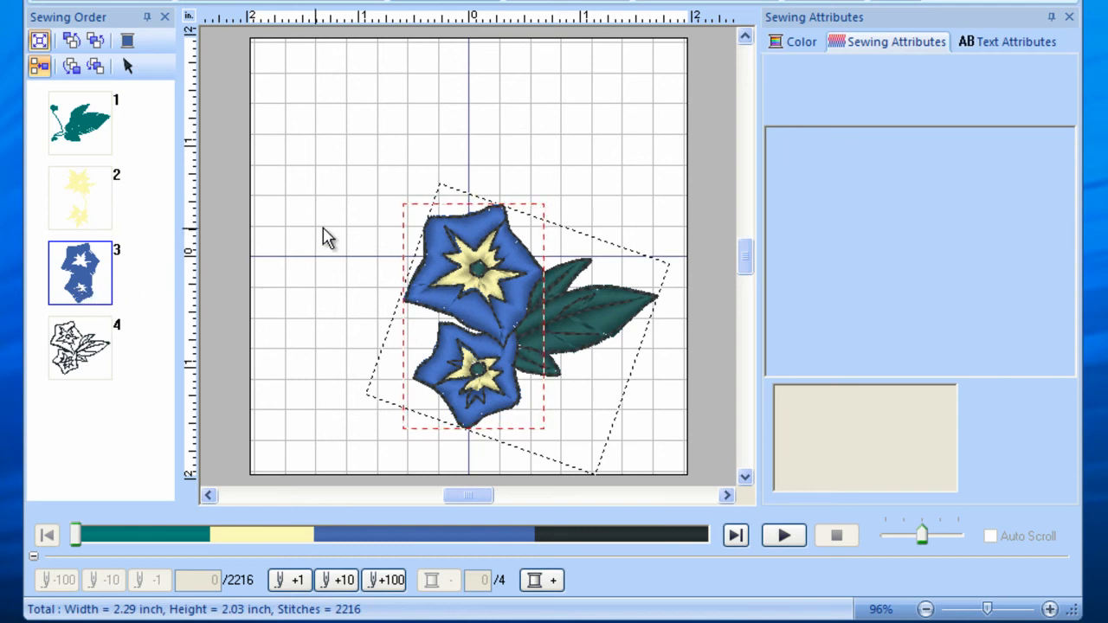
click(772, 44)
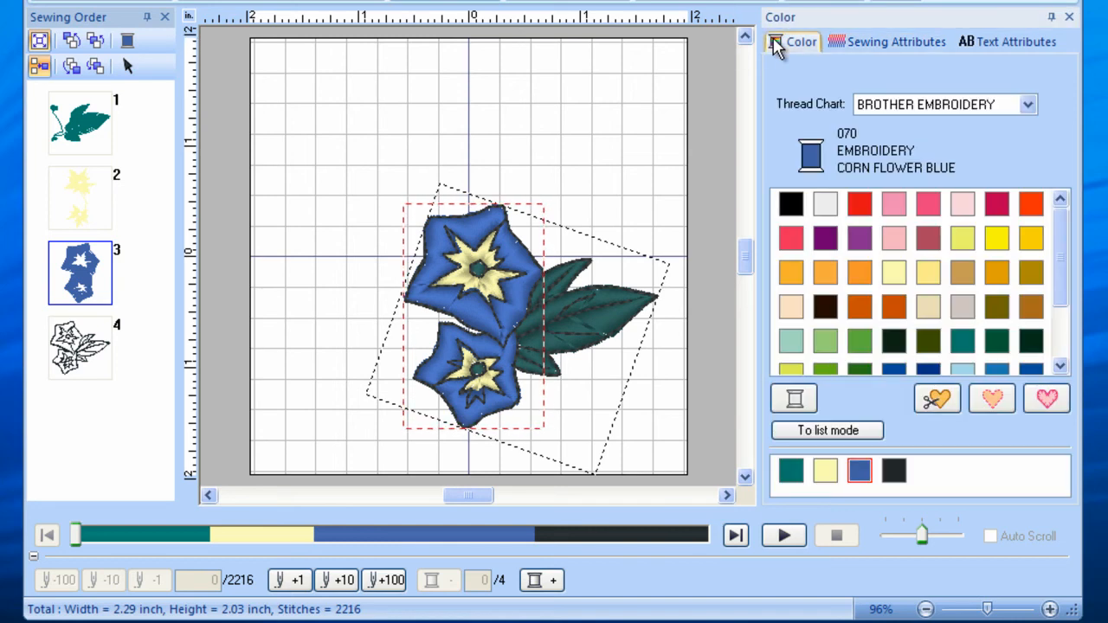
click(930, 205)
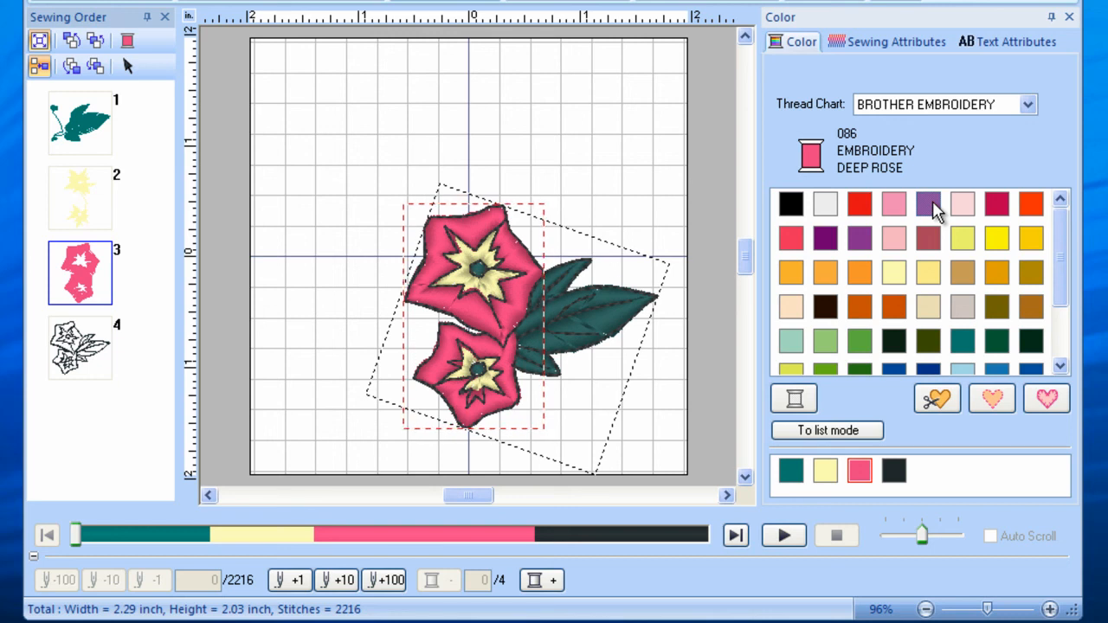
click(1028, 105)
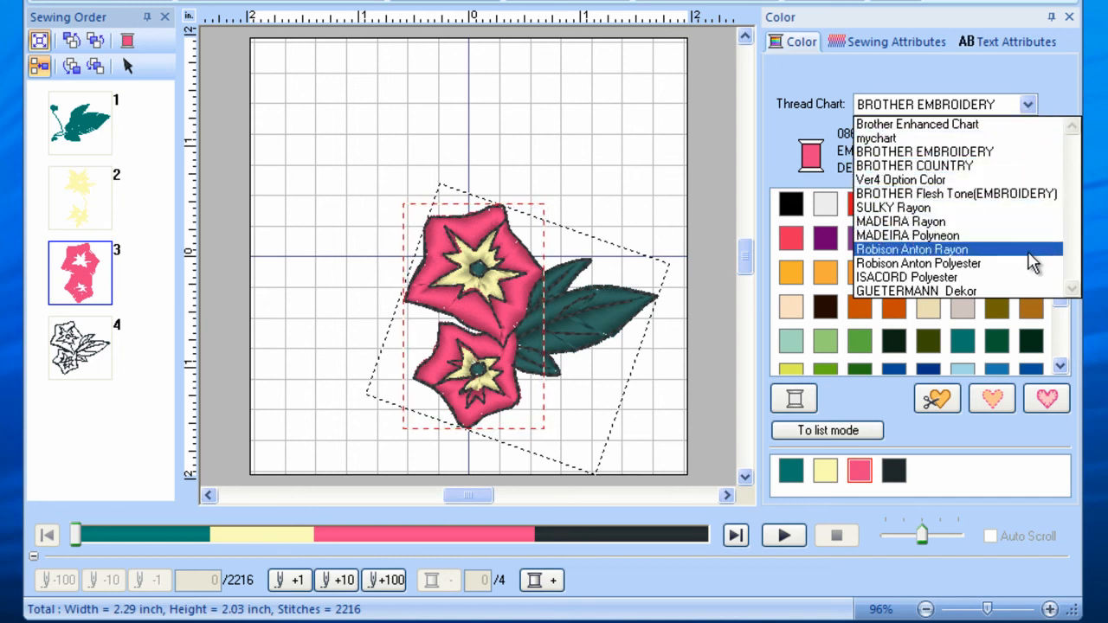
click(1032, 249)
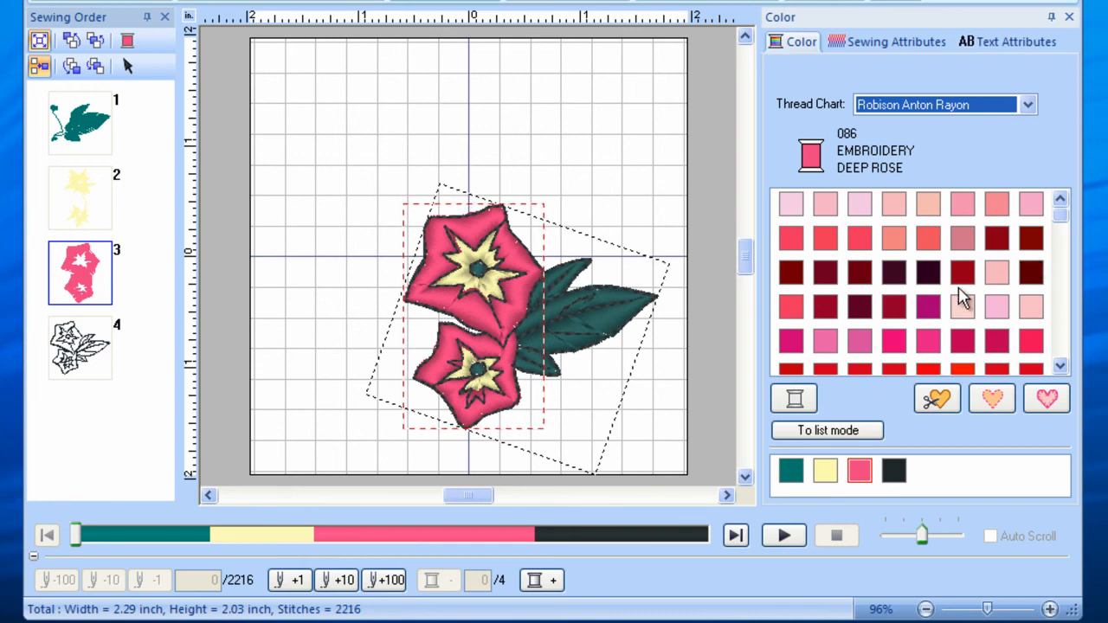
Move the whole flower design left toward the page's vertical centre line and nudge it slightly right and up
click(466, 316)
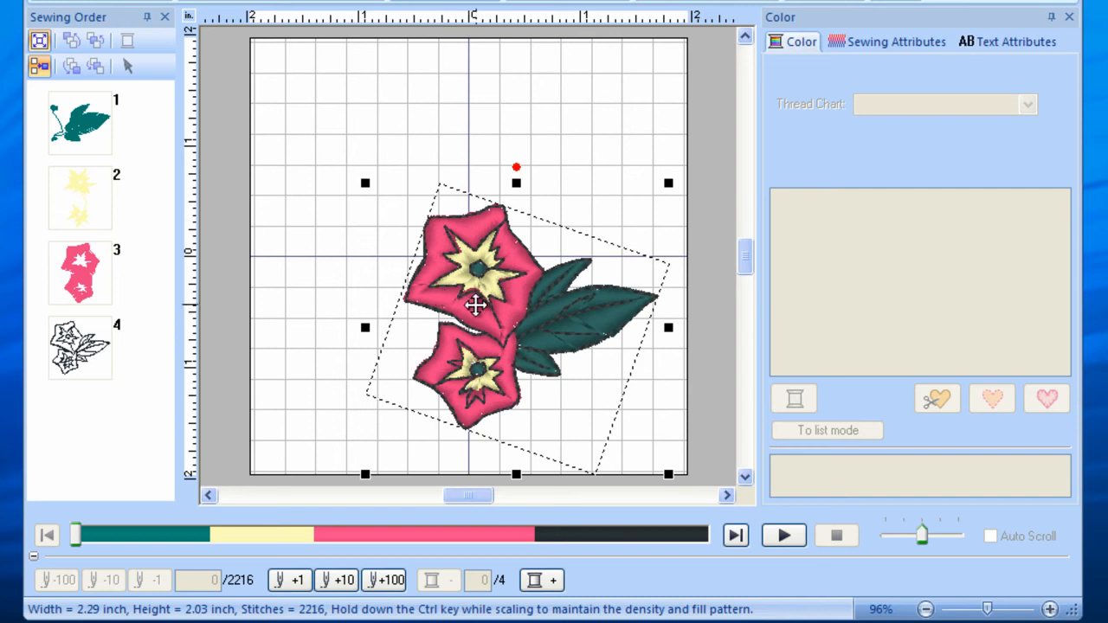
drag(474, 304, 439, 303)
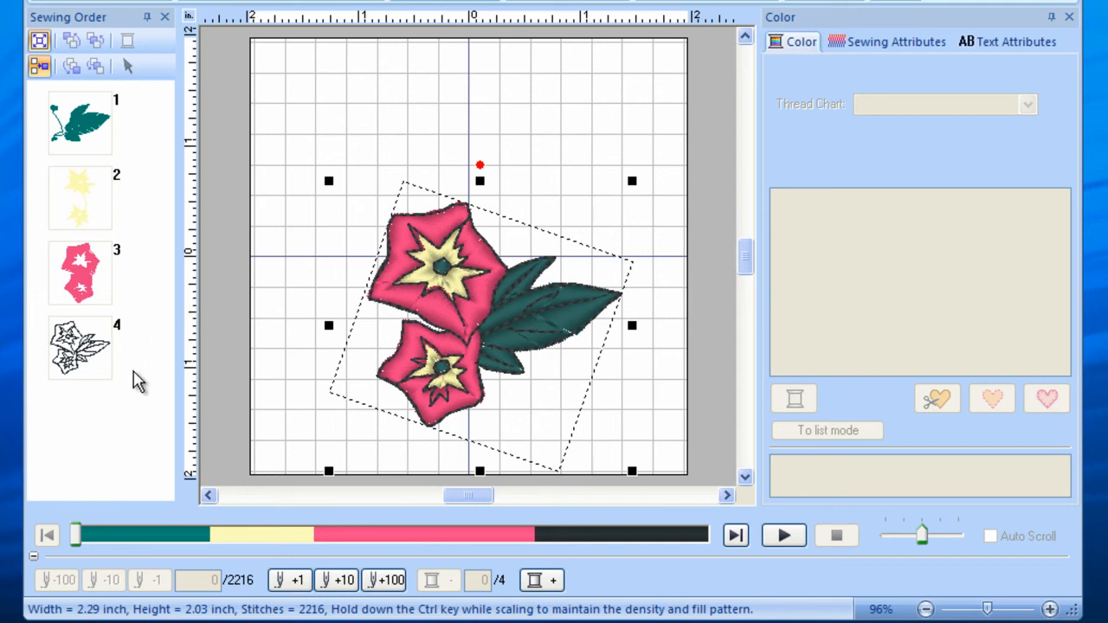
key(Right)
key(Right)
key(Right)
key(Right)
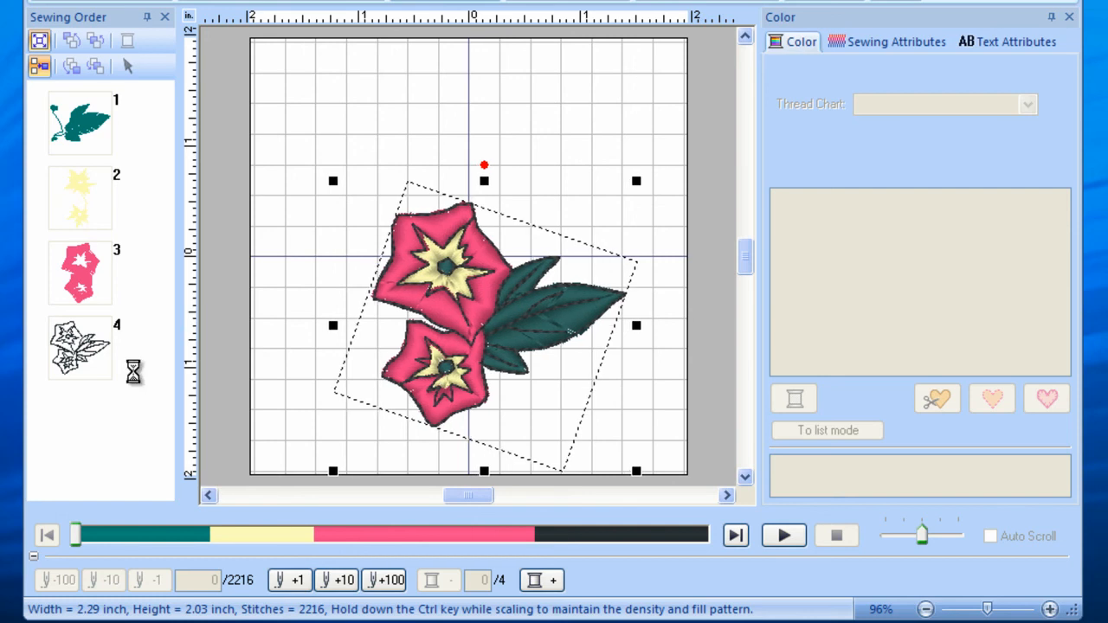
key(Up)
key(Up)
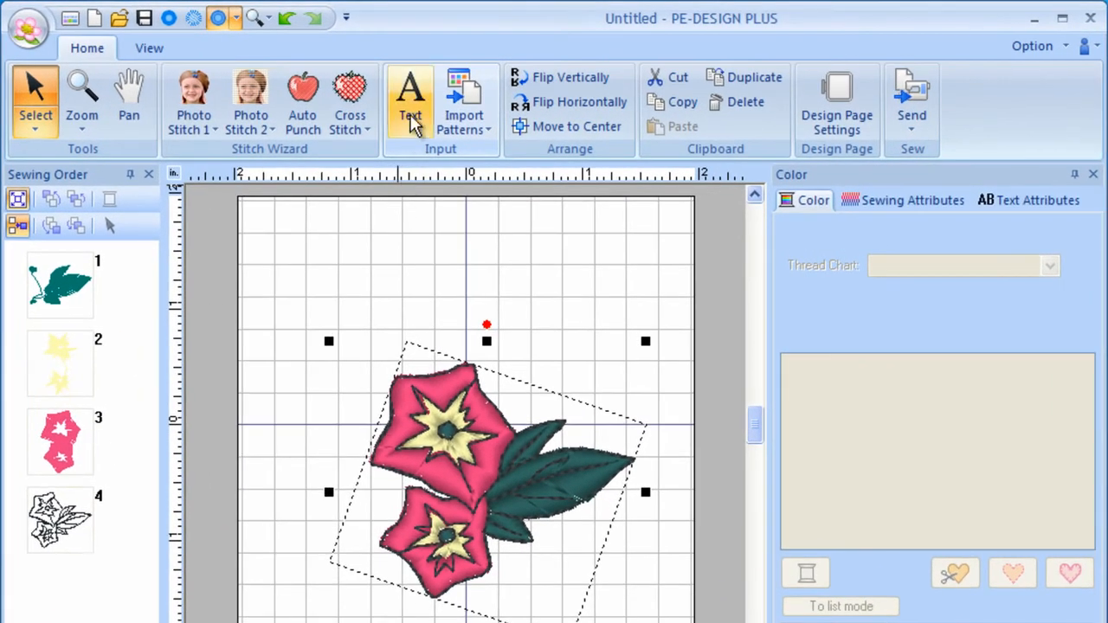
Add the person's first name as a text object above the flowers and move it right to sit over the design
click(409, 97)
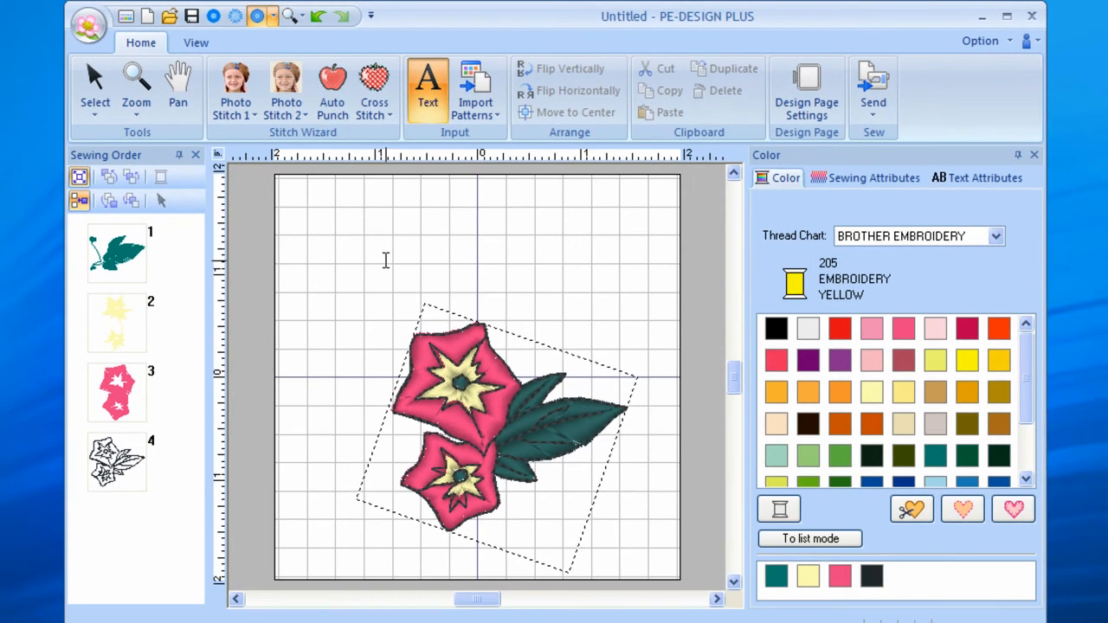
click(386, 260)
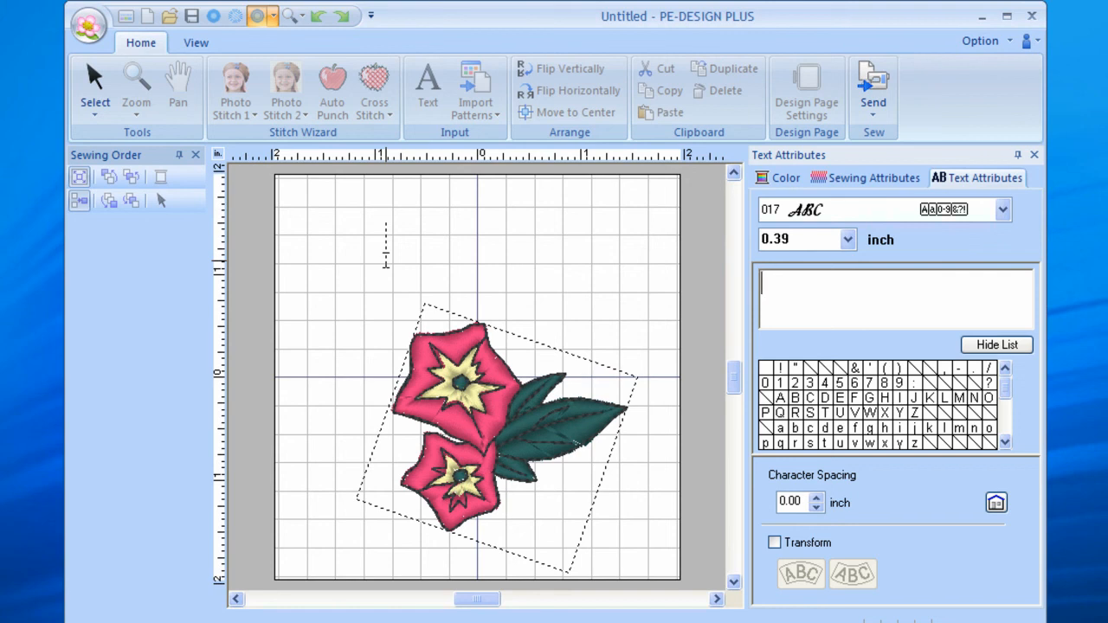
text(Suzie)
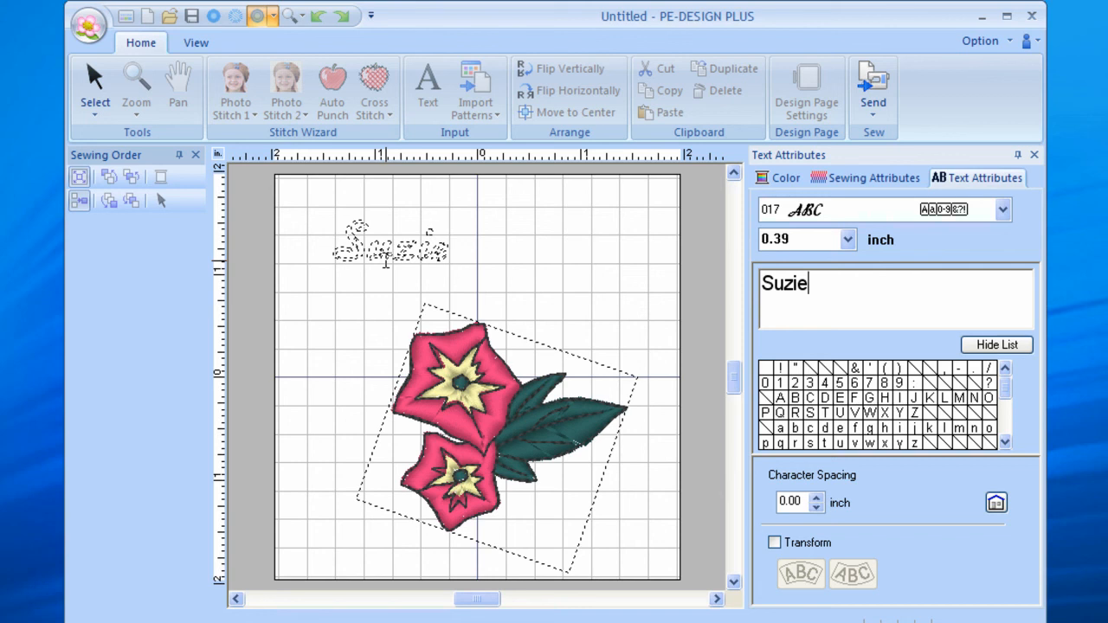
key(Return)
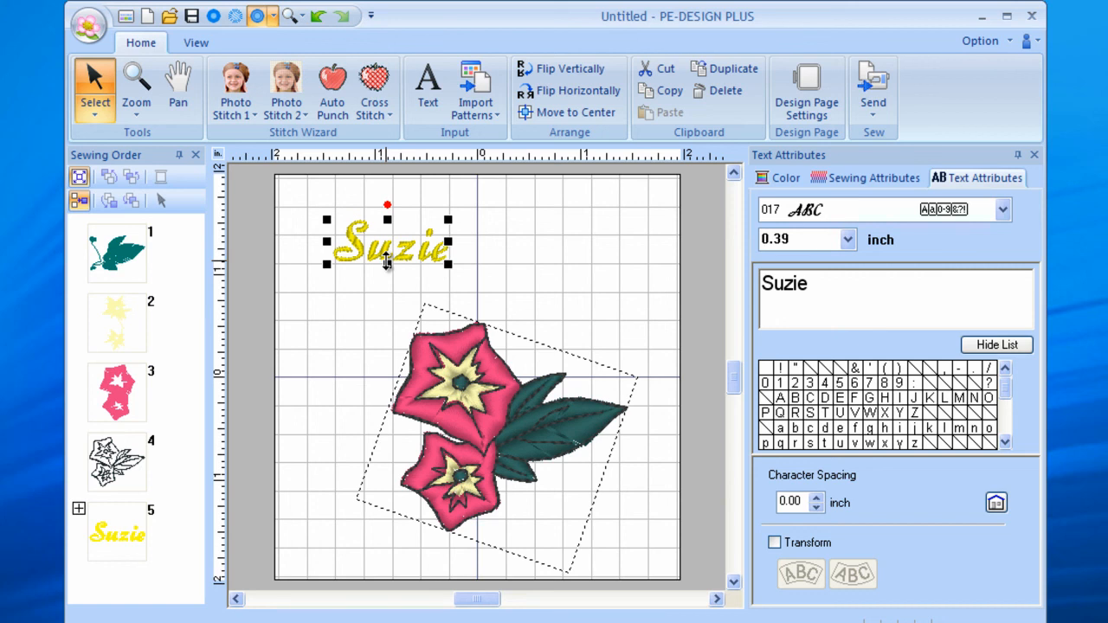
drag(387, 248, 461, 250)
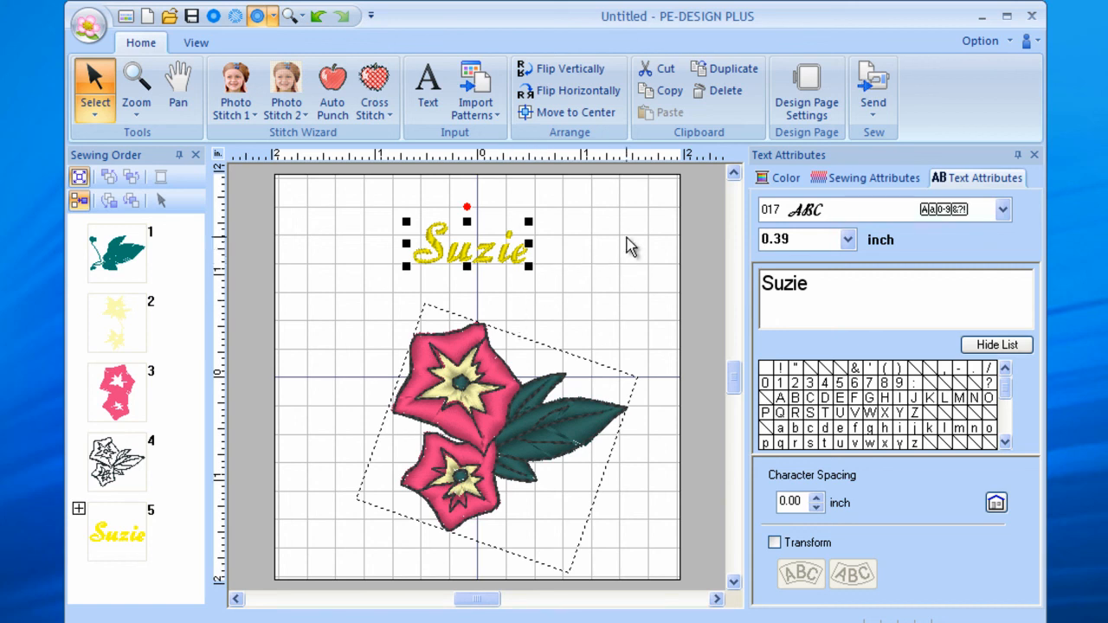
Recolour the name text Deep Rose to match the petals and change its font to 032
click(769, 183)
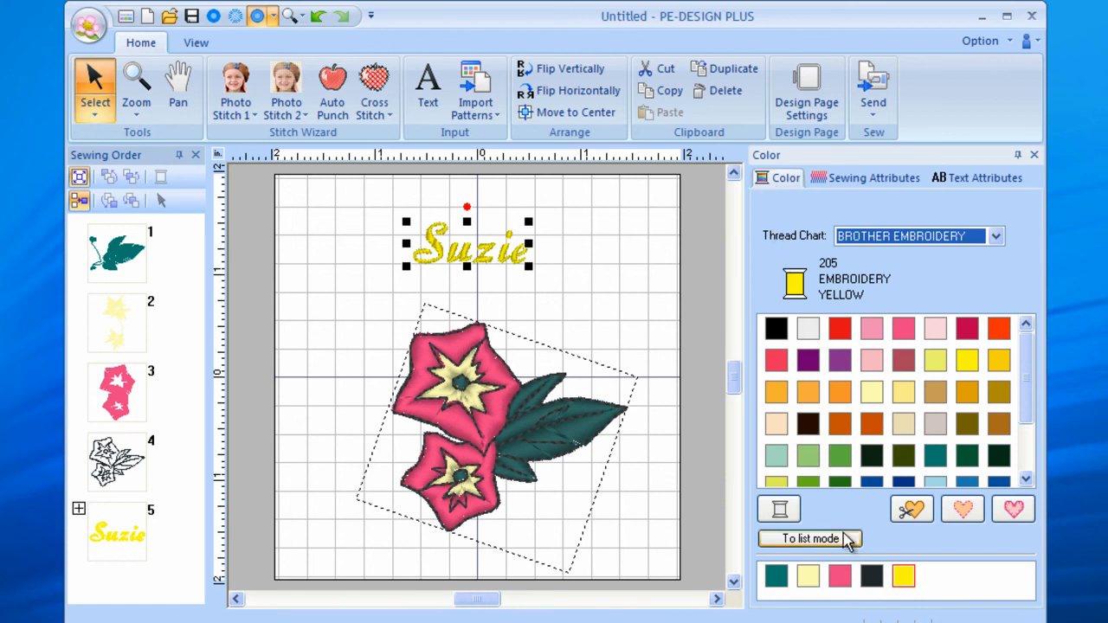
click(841, 578)
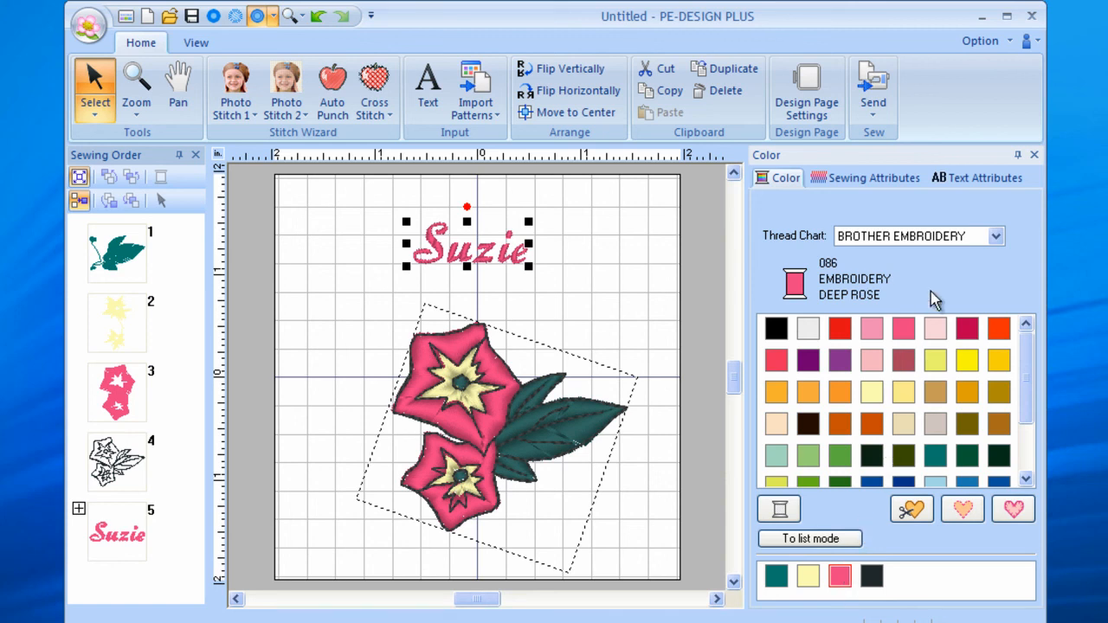
click(987, 177)
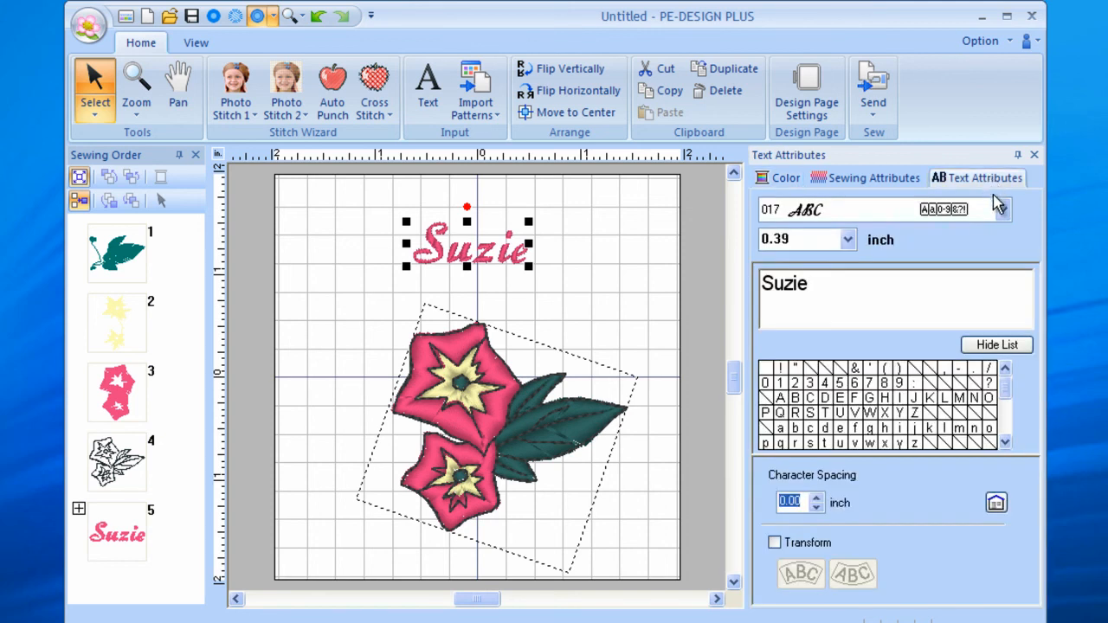
click(1002, 211)
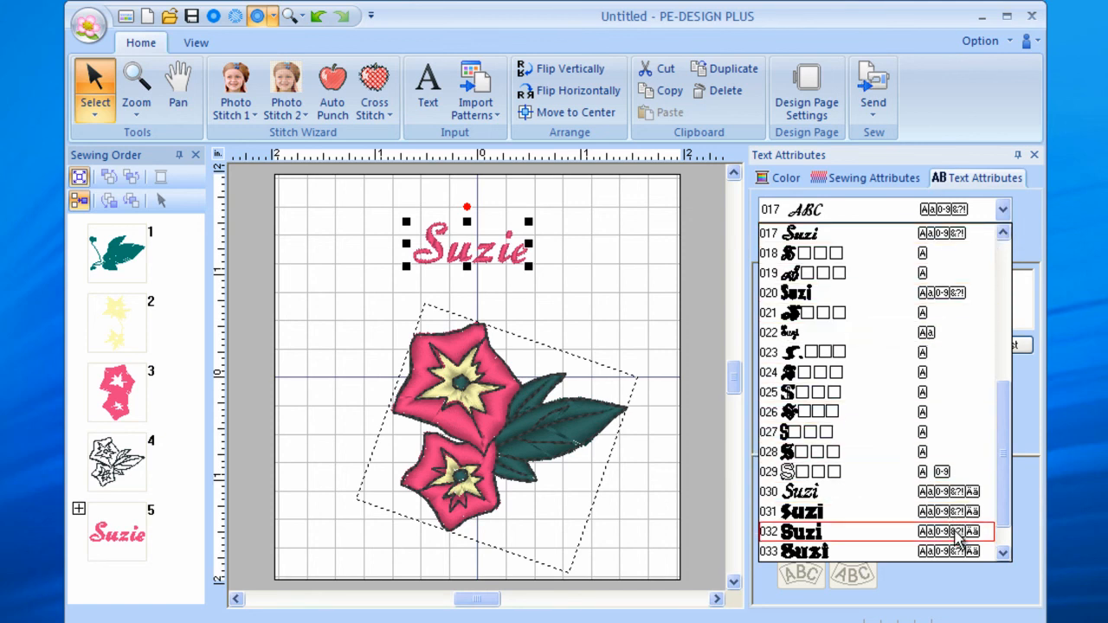
click(958, 537)
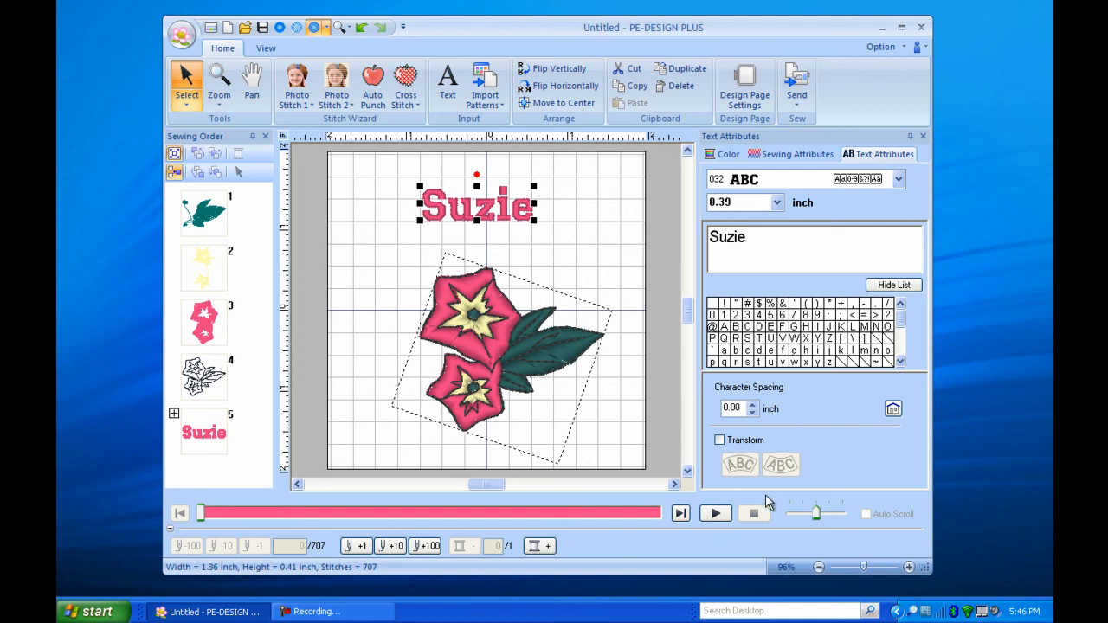
click(351, 612)
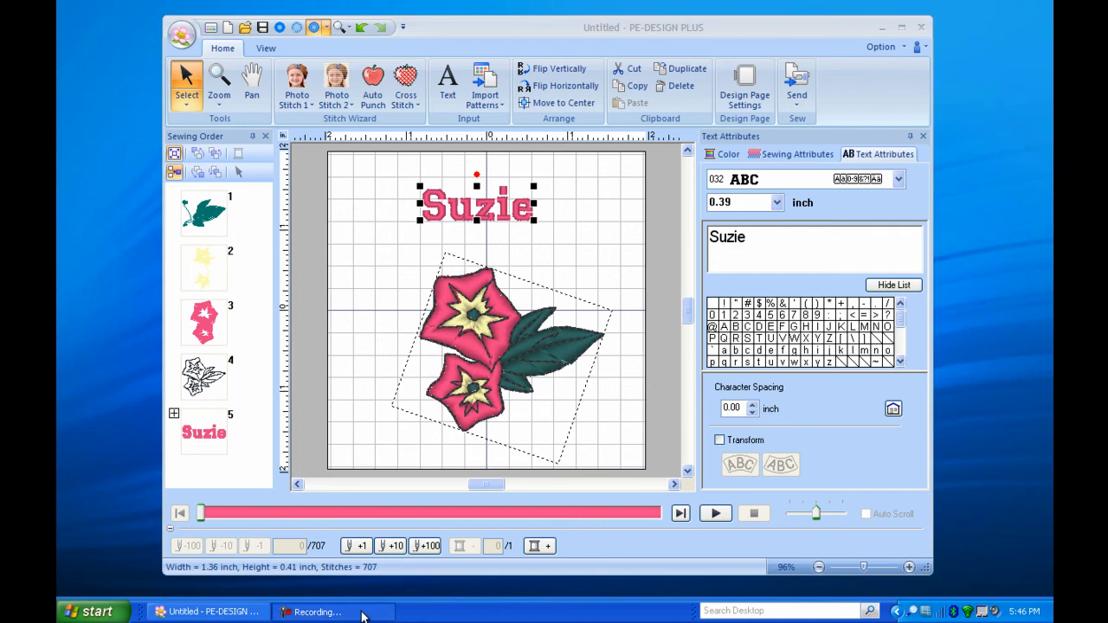